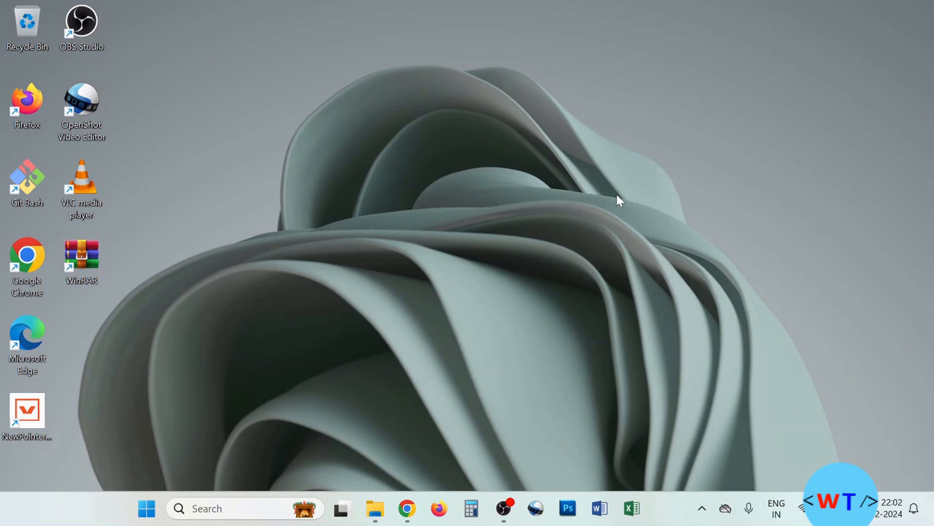
- Open the official postgresql.org result from the postgresql search in a new tab and view it
left_click(409, 509)
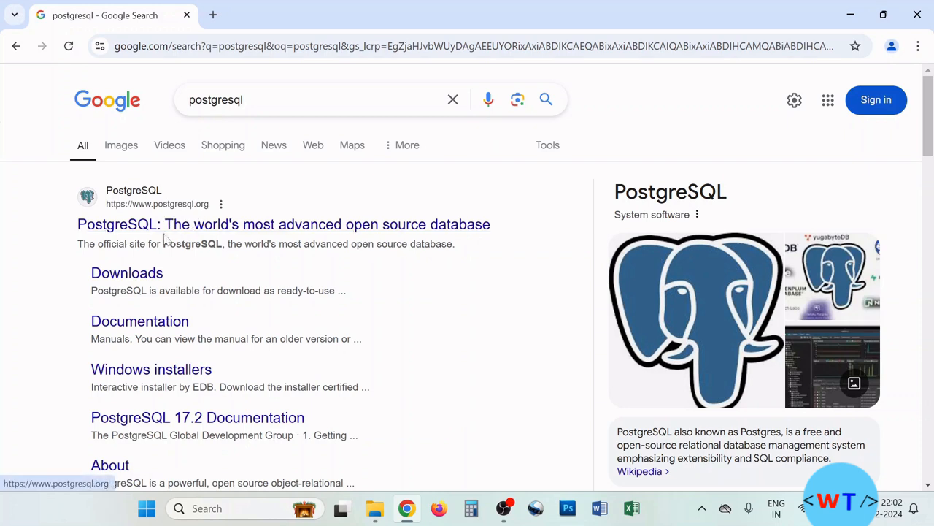
right_click(141, 189)
left_click(172, 208)
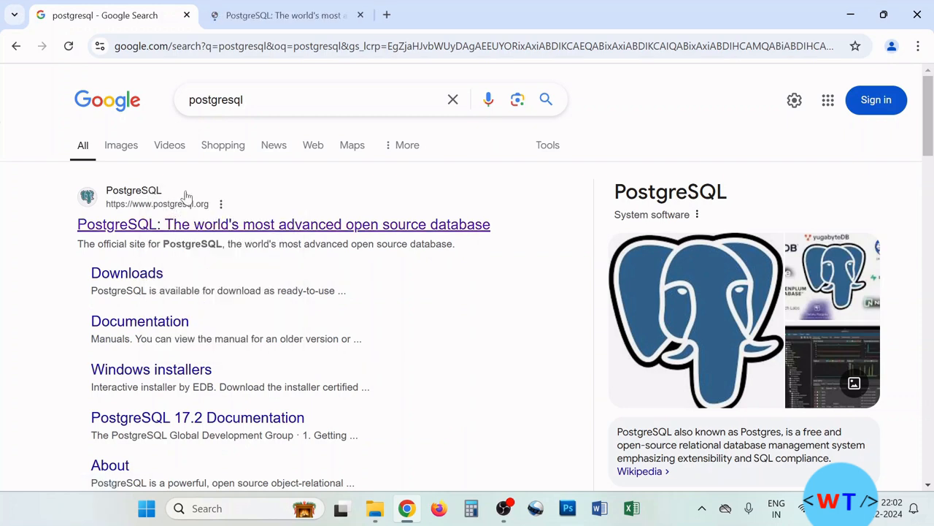
left_click(297, 16)
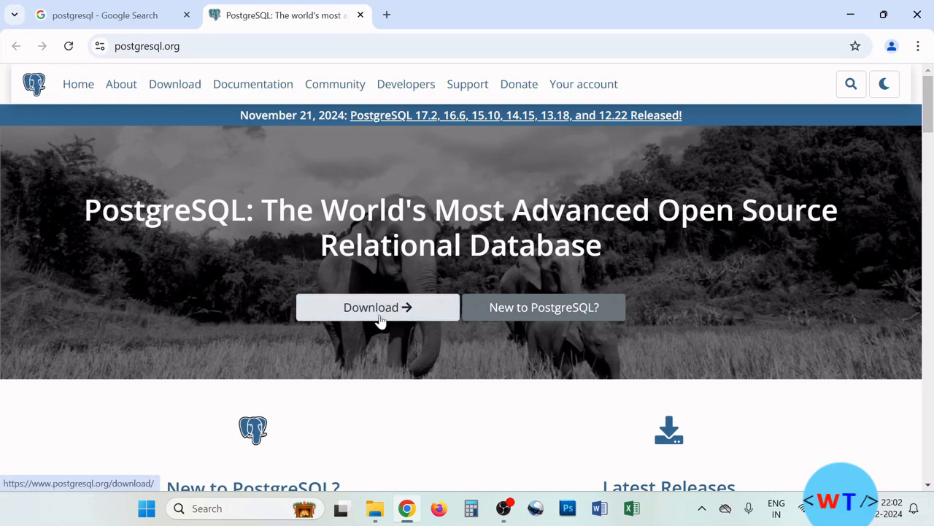
- Go to the Download page from the postgresql.org homepage
scroll(736, 309, "down", 4)
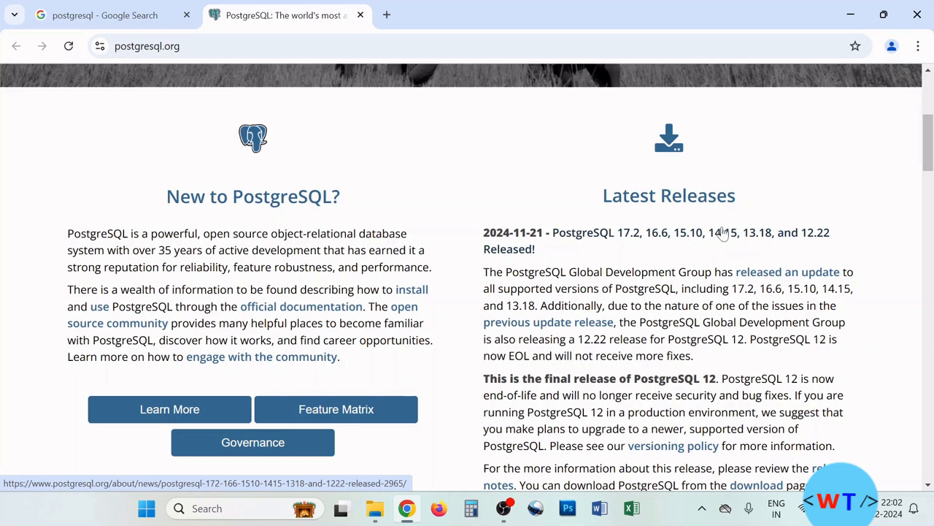
scroll(719, 235, "down", 3)
scroll(721, 233, "down", 2)
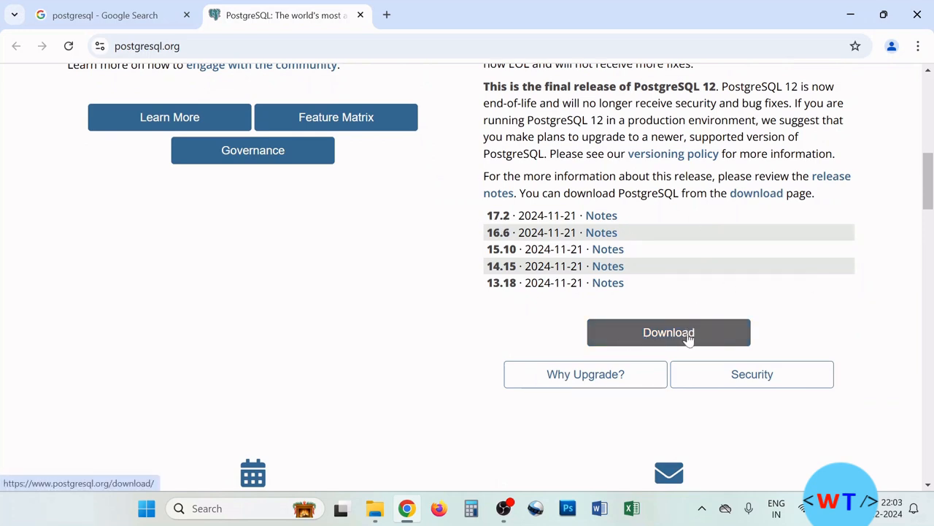
scroll(752, 314, "up", 3)
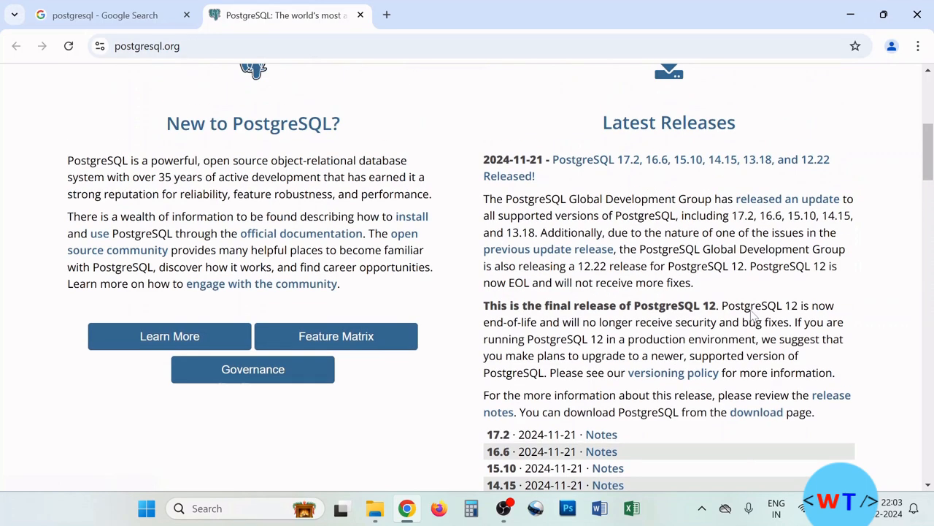
scroll(754, 314, "up", 5)
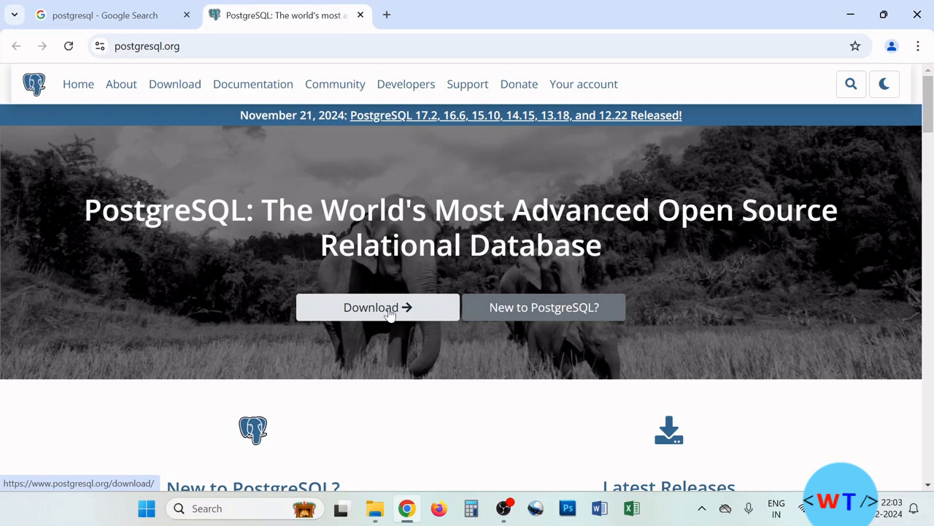
left_click(390, 310)
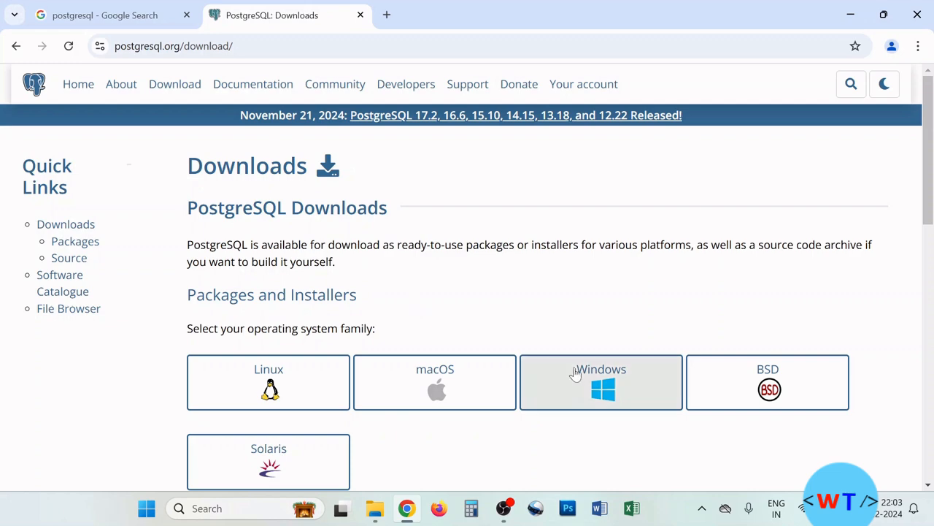
- Choose Windows under Packages and Installers, then follow 'Download the installer' to EDB's page
left_click(614, 392)
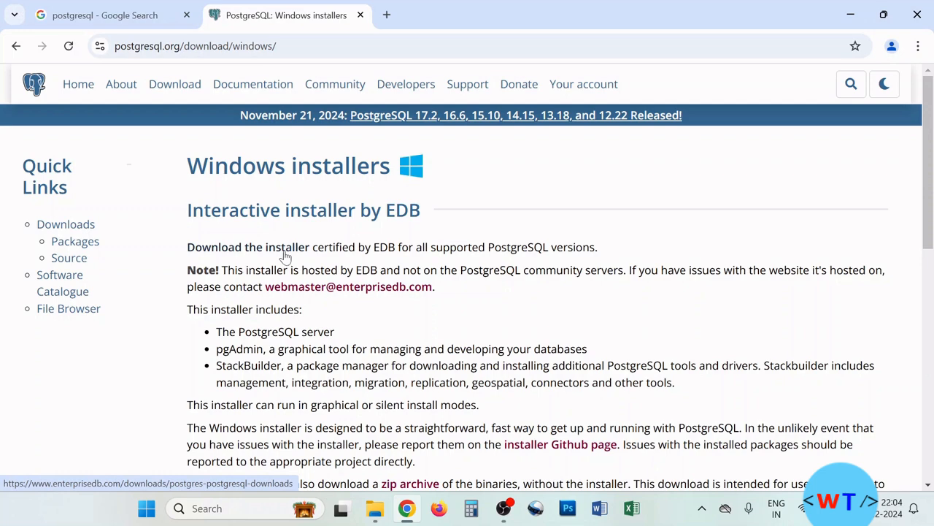
scroll(271, 286, "down", 1)
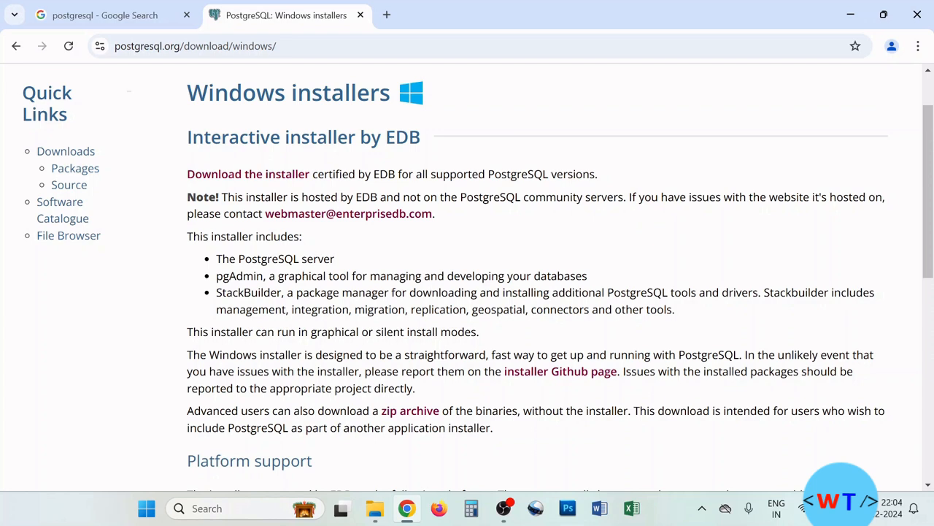
left_click(284, 175)
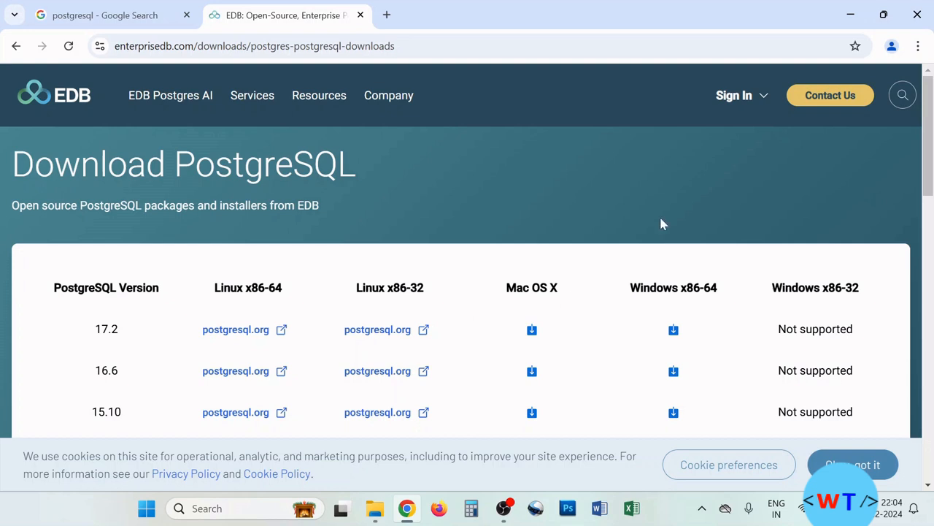
scroll(662, 221, "down", 1)
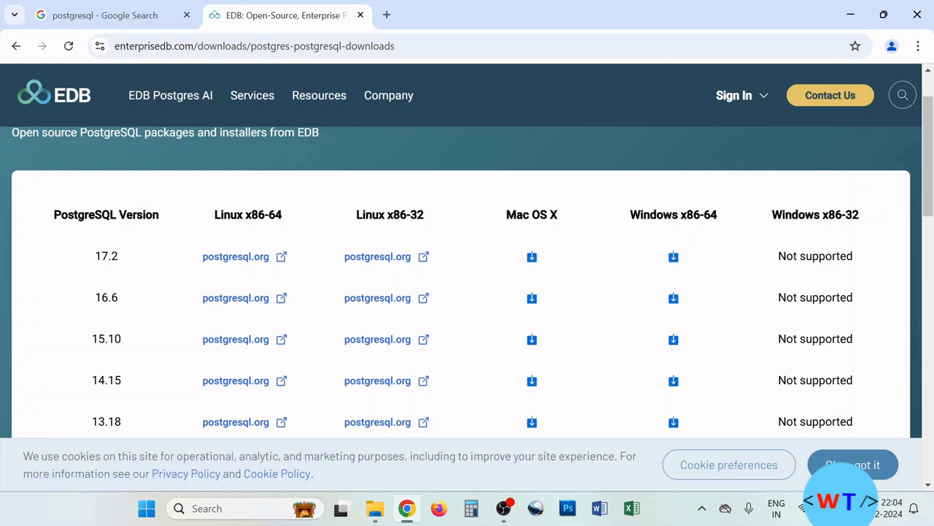
- Download the 17.2 Windows x86-64 installer (331 MB) and show it in the Downloads folder
left_click(673, 257)
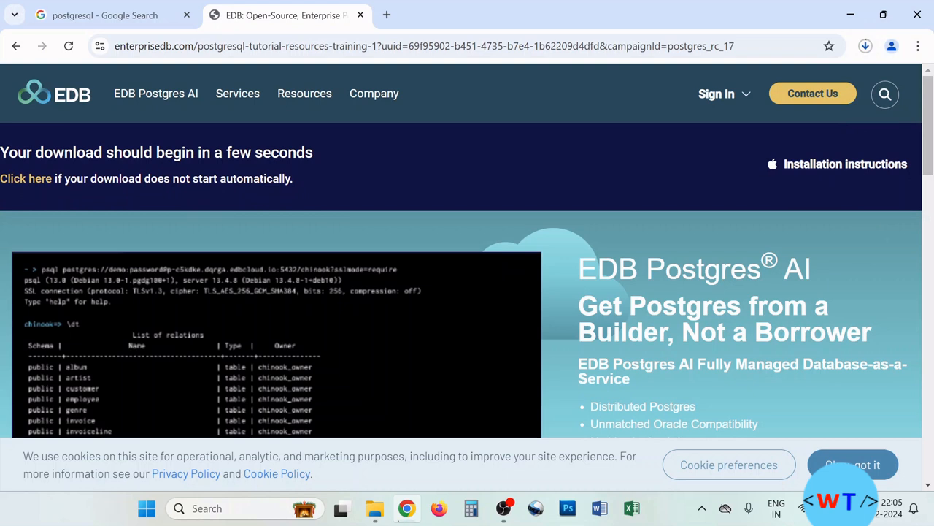
left_click(866, 47)
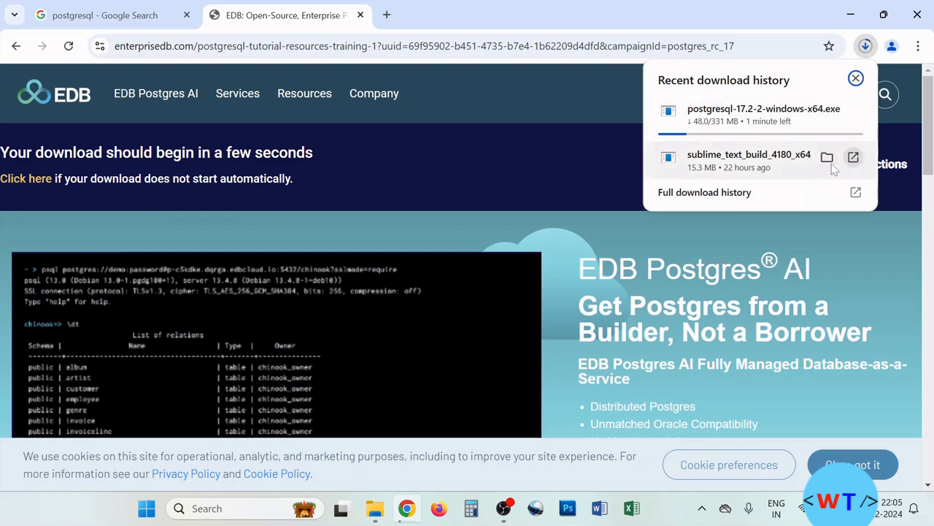
left_click(587, 105)
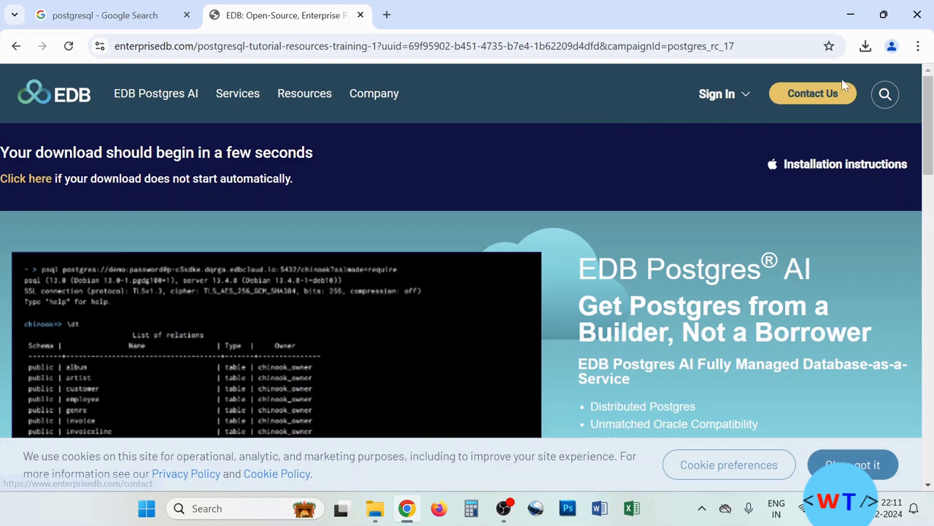
left_click(865, 48)
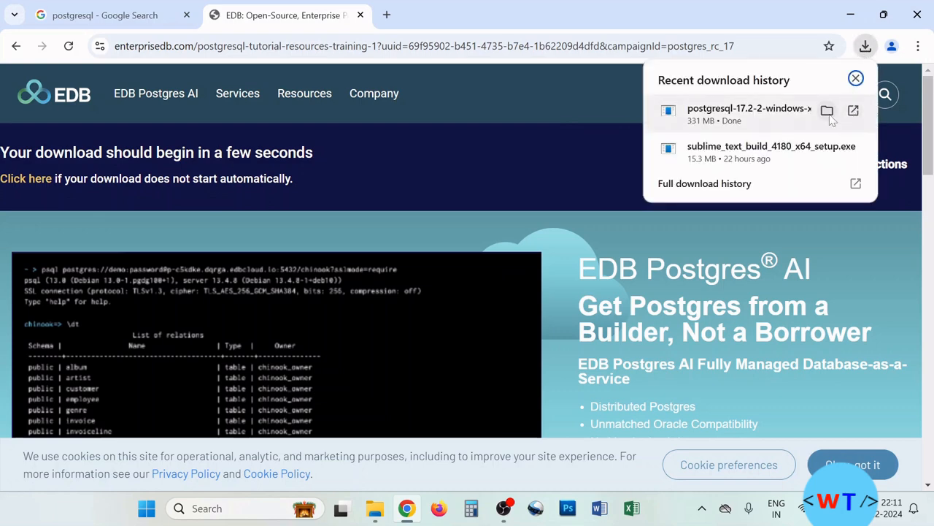
left_click(826, 109)
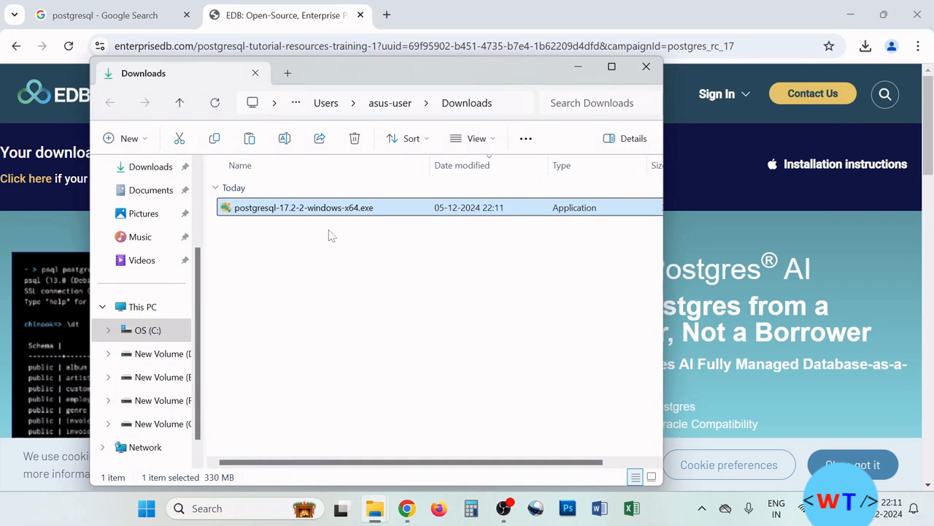
- Run postgresql-17.2-2-windows-x64.exe and approve the User Account Control prompt
double_click(353, 212)
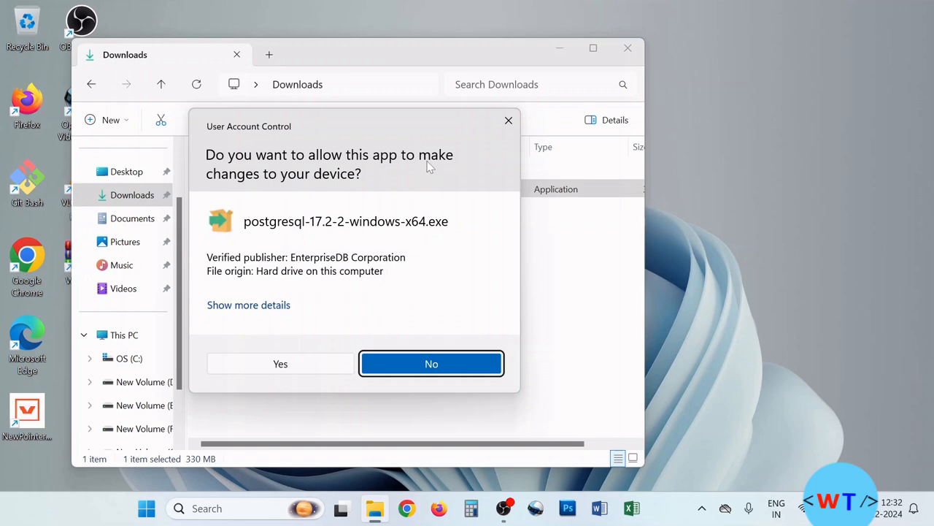
left_click(326, 365)
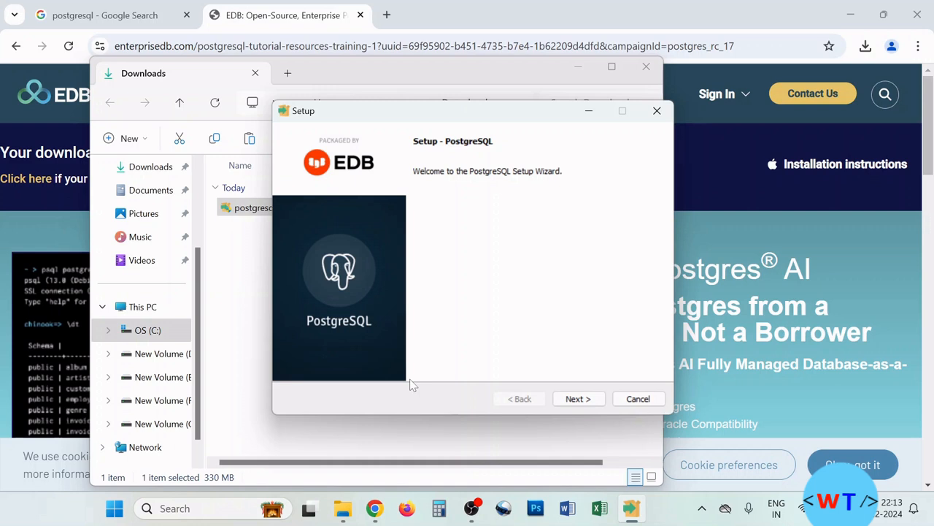
- Keep the default install directory, all four components and C:\Program Files\PostgreSQL\17\data
left_click(577, 399)
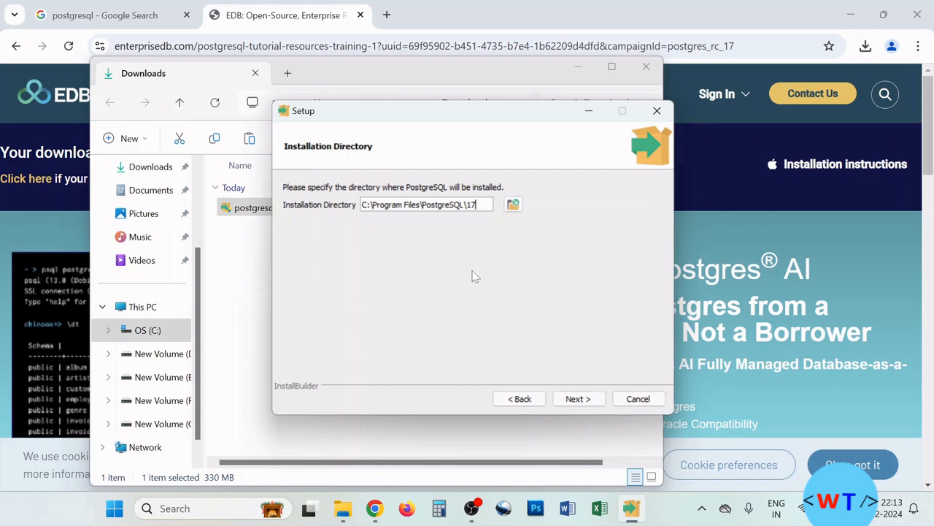
left_click(584, 401)
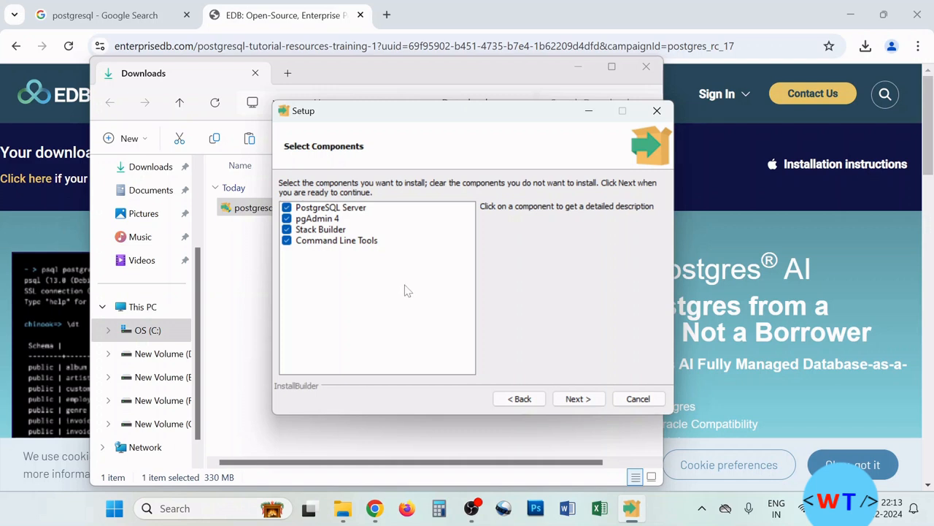
left_click(581, 400)
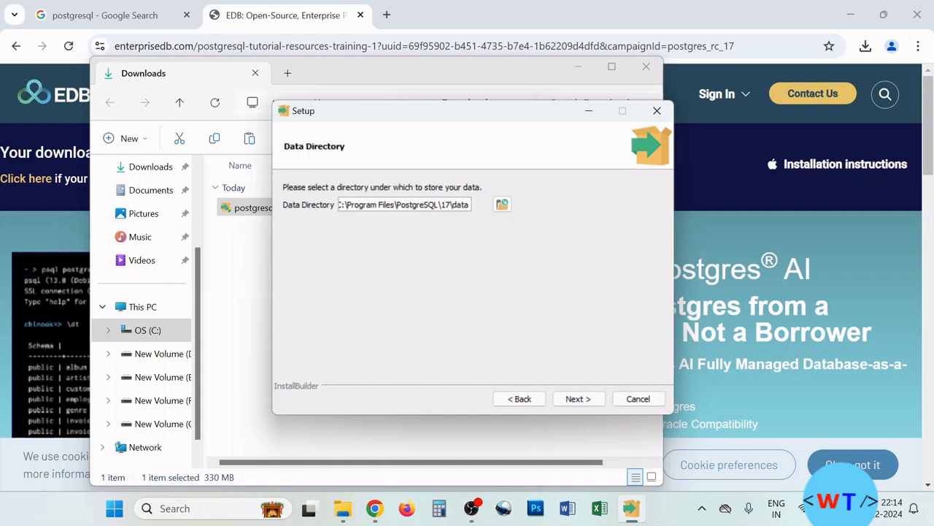
left_click(579, 399)
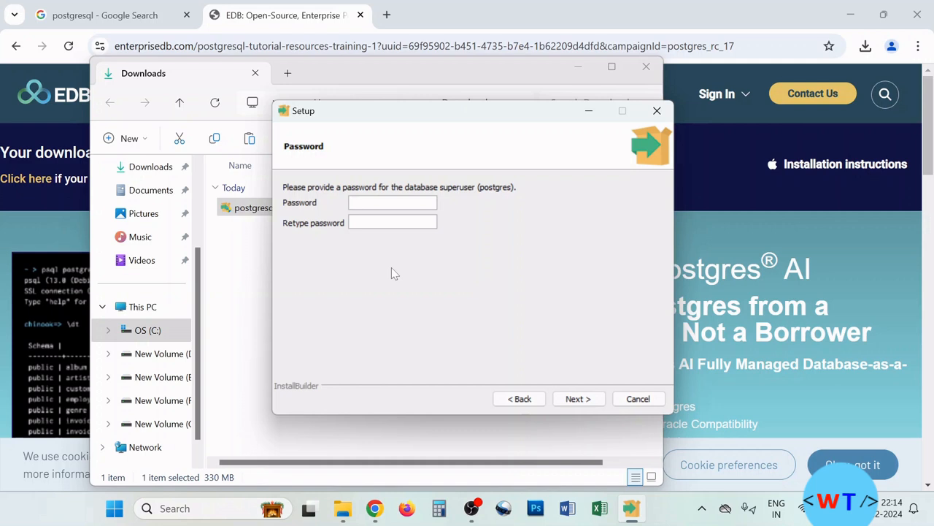
- Enter and confirm the postgres superuser password, then keep the default port 5432
type("****")
left_click(370, 219)
type("****")
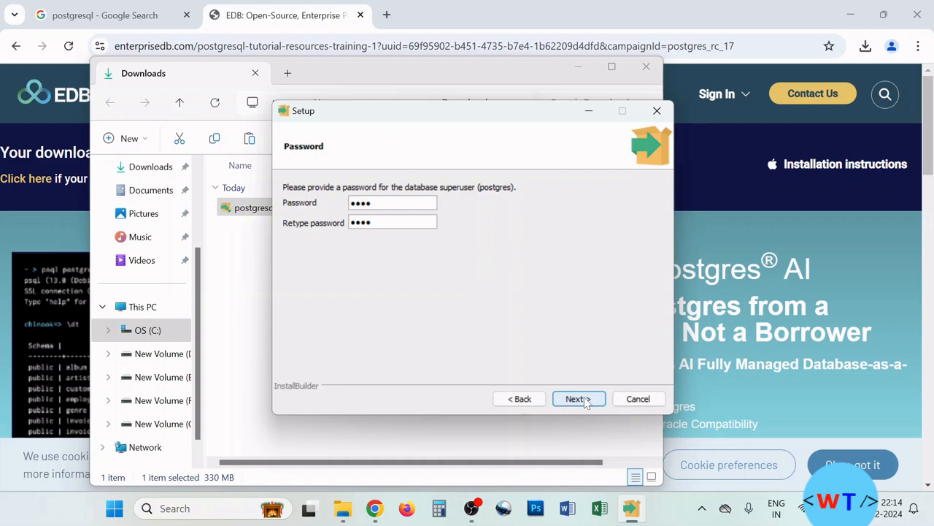
left_click(577, 399)
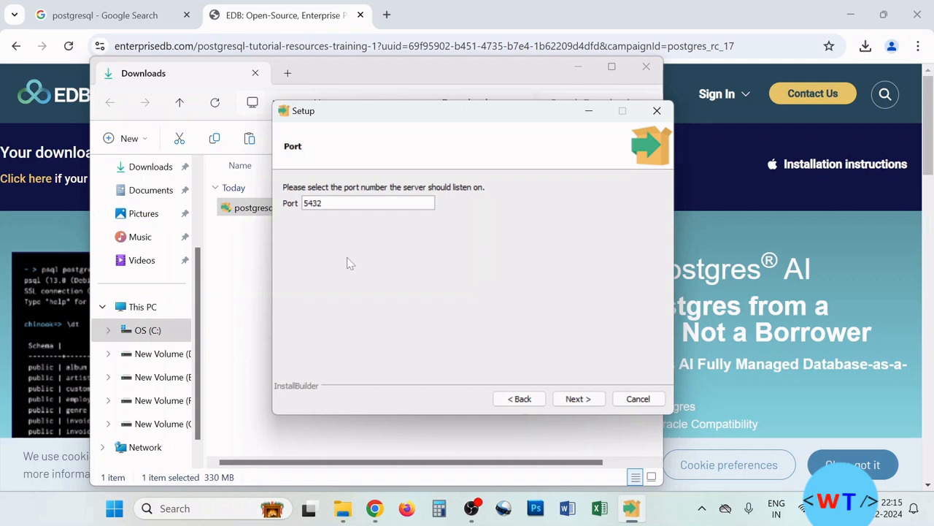
left_click(573, 402)
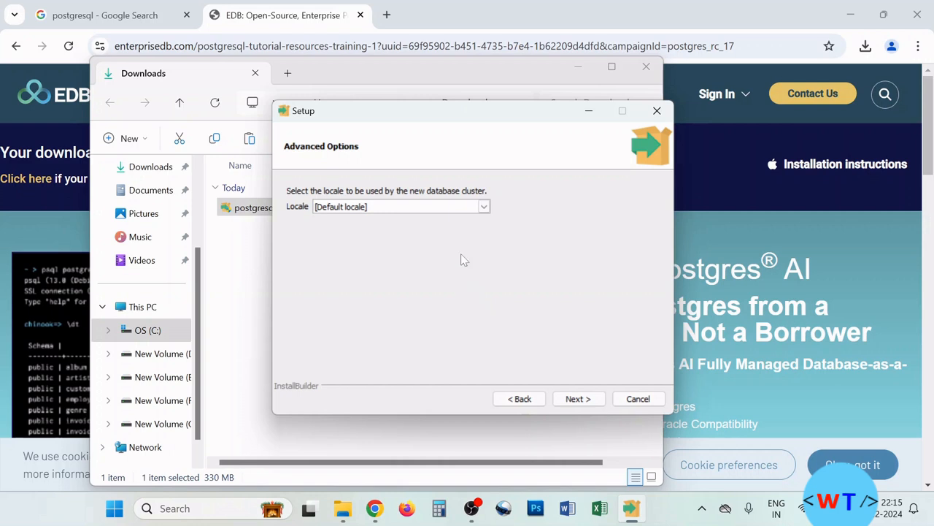
left_click(483, 208)
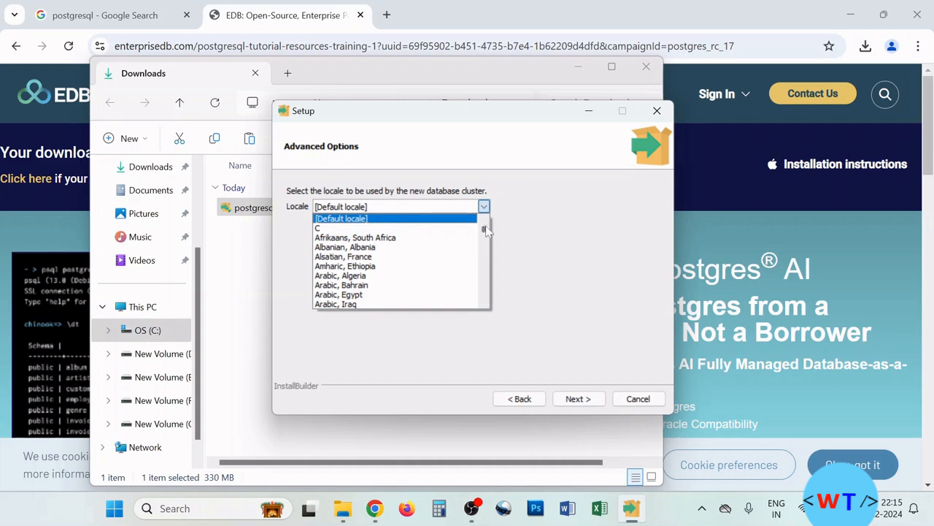
- Pick English, India as the locale and continue to the Pre Installation Summary
left_click_drag(485, 229, 479, 249)
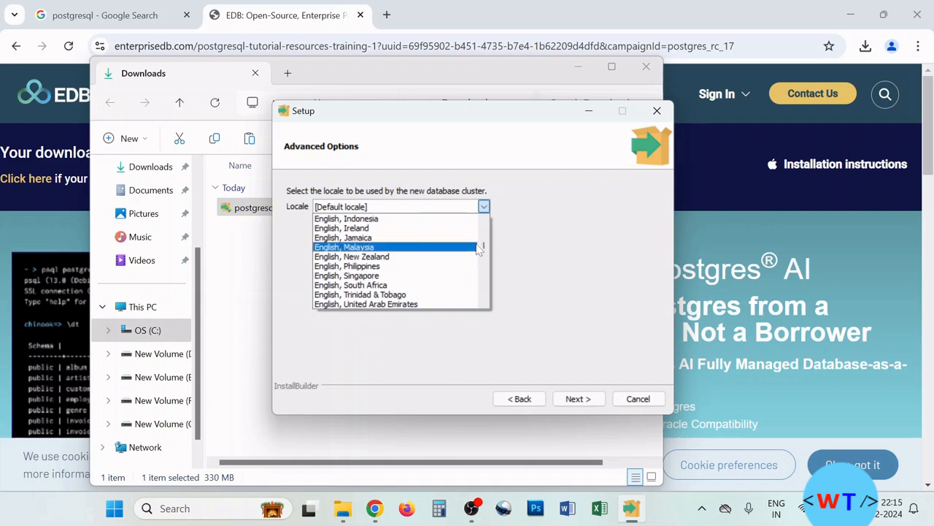
scroll(479, 250, "up", 1)
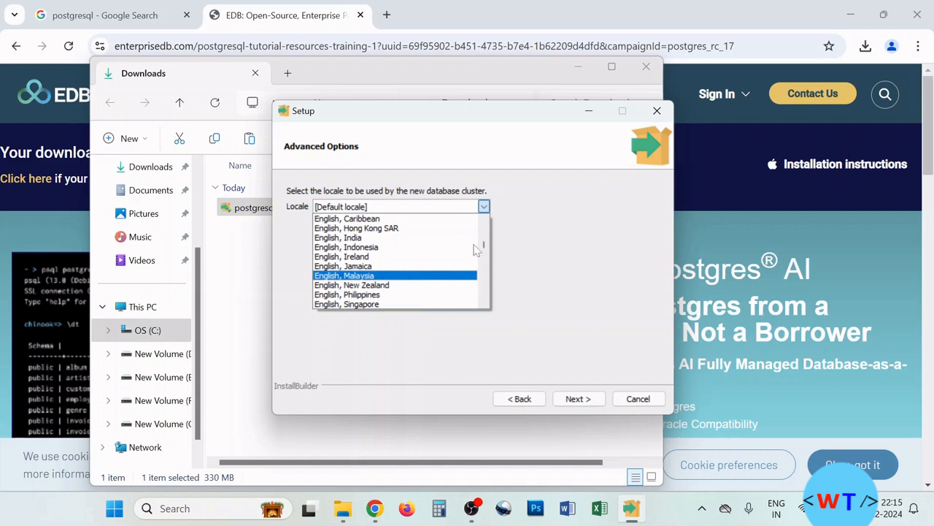
left_click(373, 240)
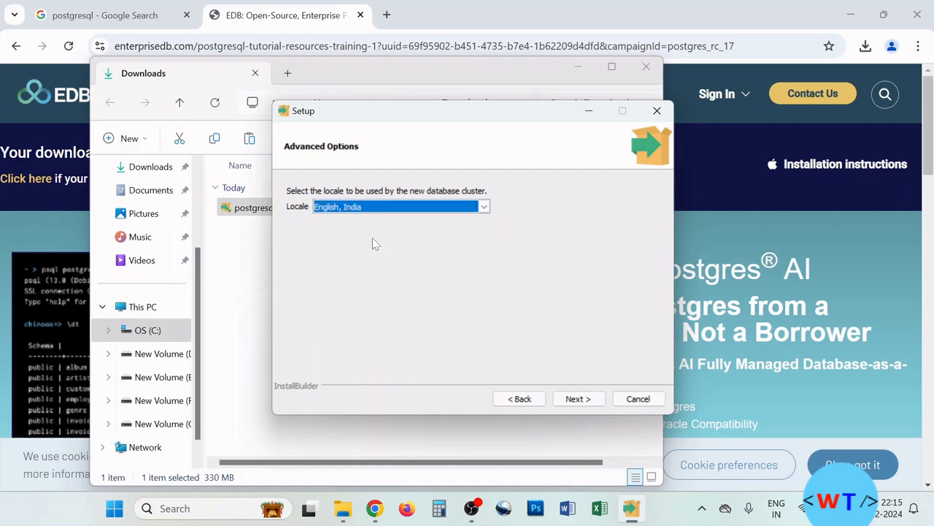
left_click(578, 401)
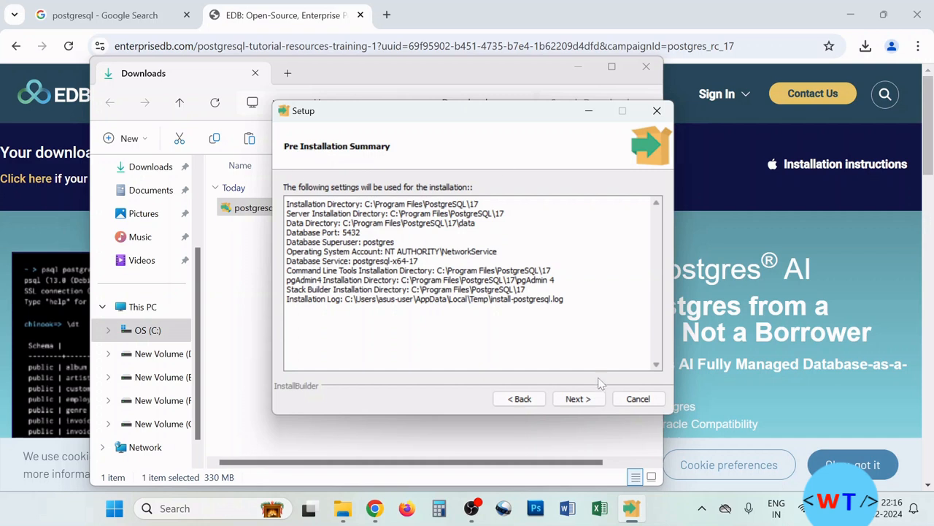
- Accept the Pre Installation Summary and start installing PostgreSQL from Ready to Install
left_click(589, 399)
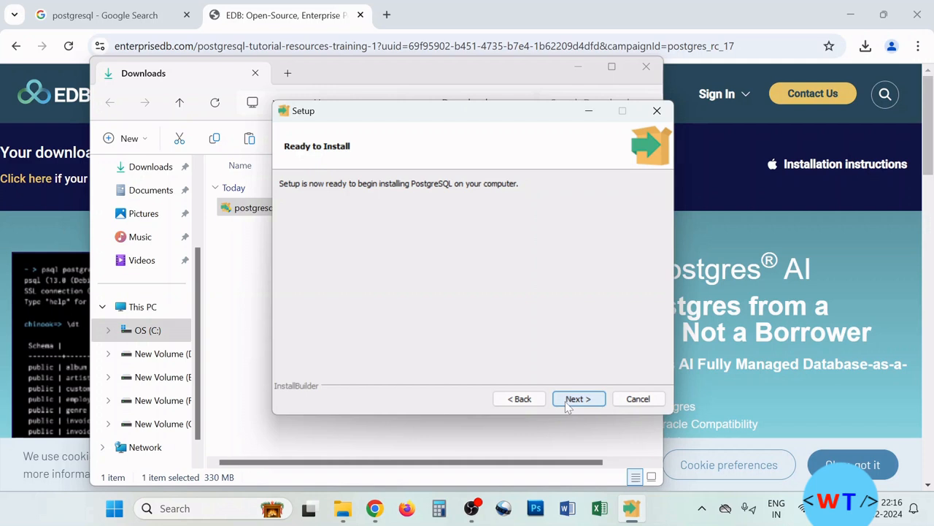
left_click(576, 400)
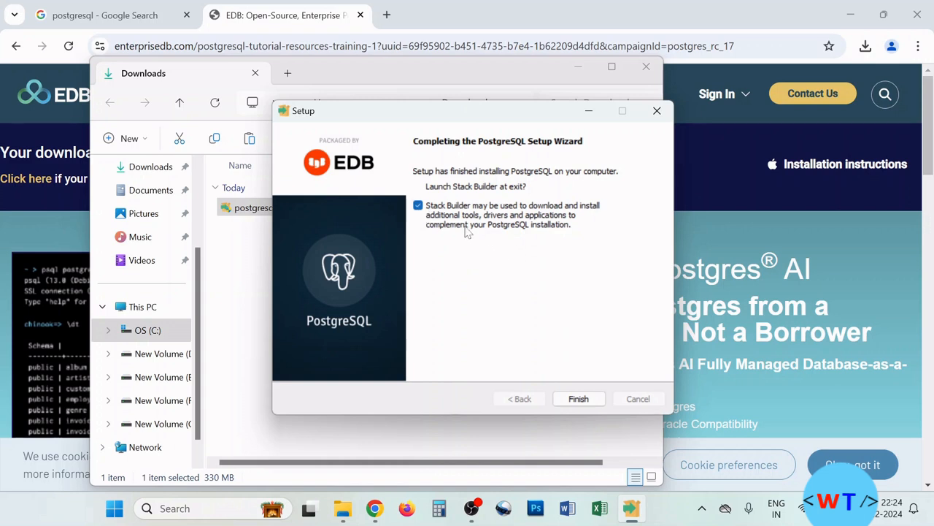
- Finish the completed setup with Launch Stack Builder still checked
left_click(578, 398)
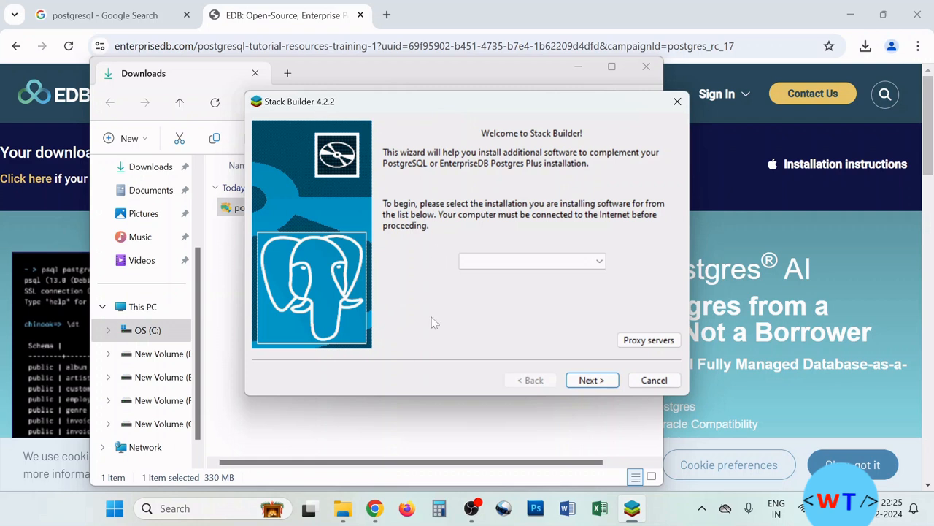
- Cancel the Stack Builder 4.2.2 welcome page
left_click(653, 386)
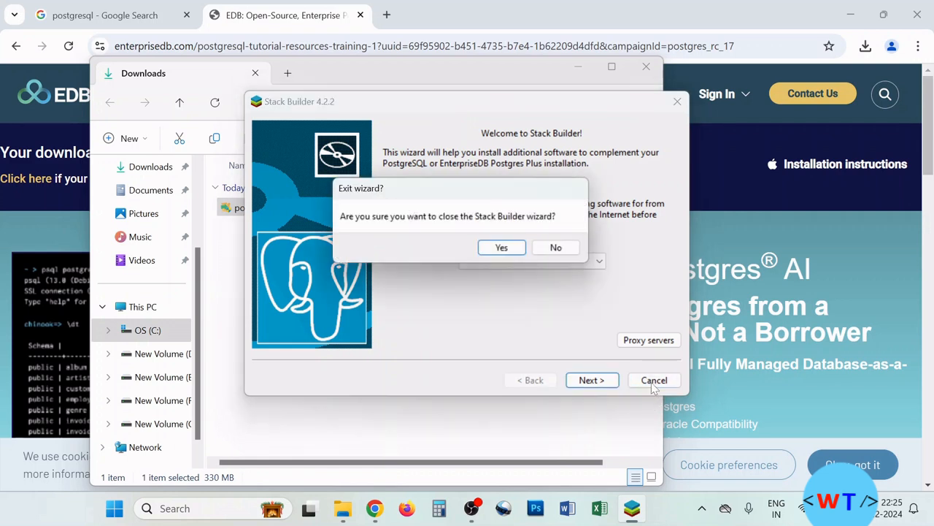
- Confirm exiting the Stack Builder wizard, then close the Downloads folder window
left_click(502, 248)
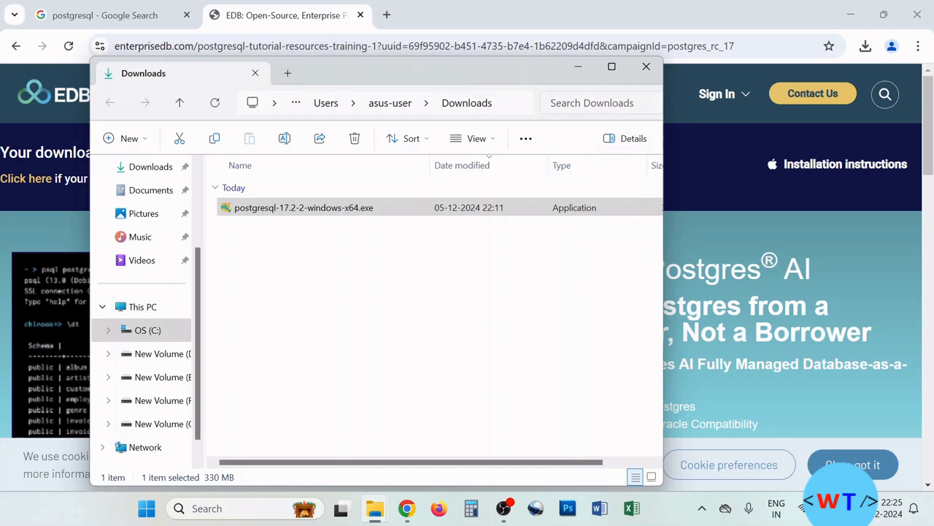
left_click(646, 67)
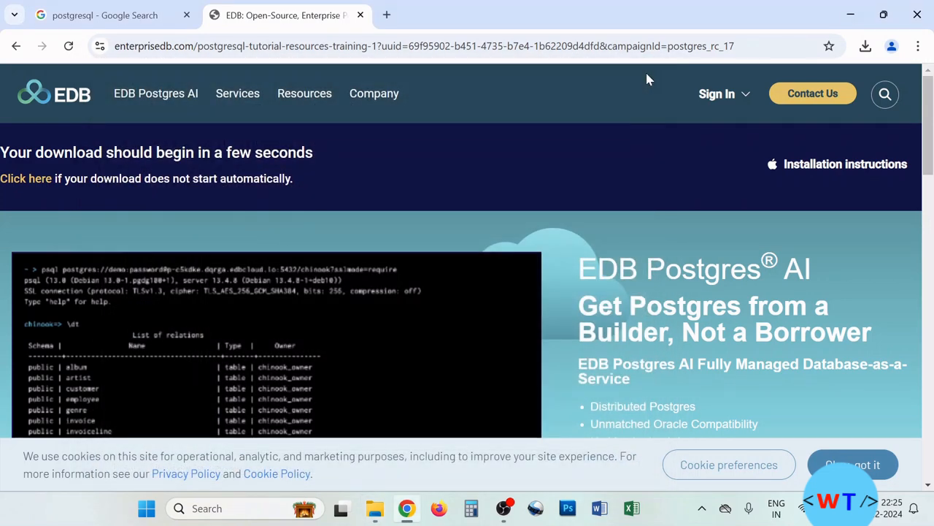
- Launch pgAdmin 4 from the PostgreSQL 17 group in the Start menu's All apps list
left_click(146, 509)
left_click(633, 120)
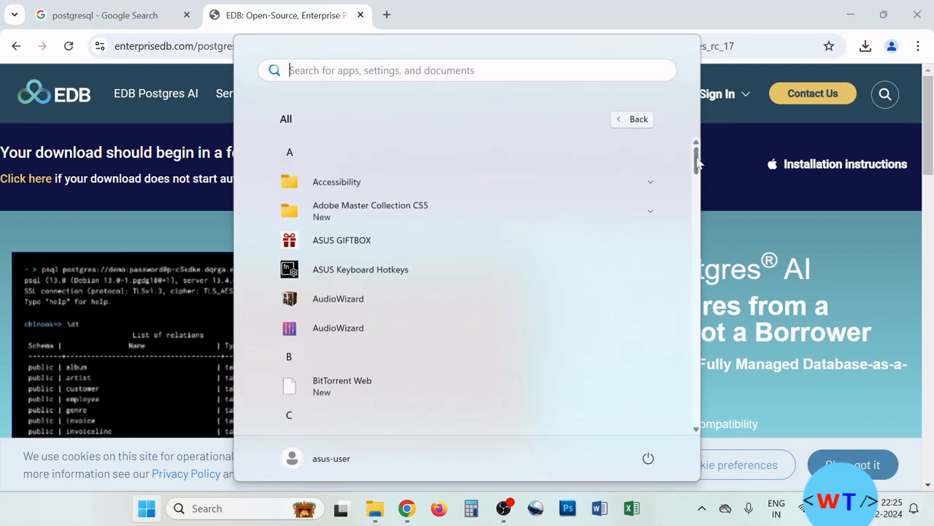
scroll(697, 166, "down", 1)
left_click_drag(697, 166, 688, 354)
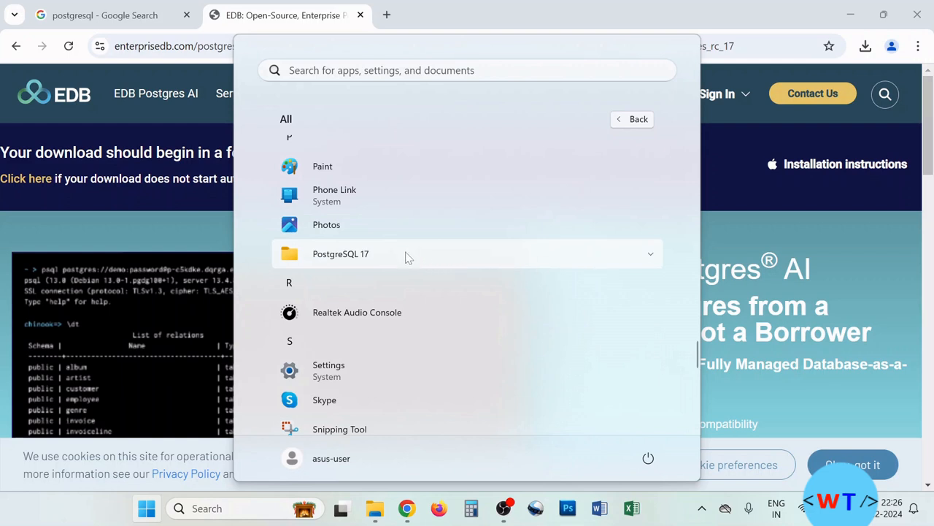
left_click(512, 267)
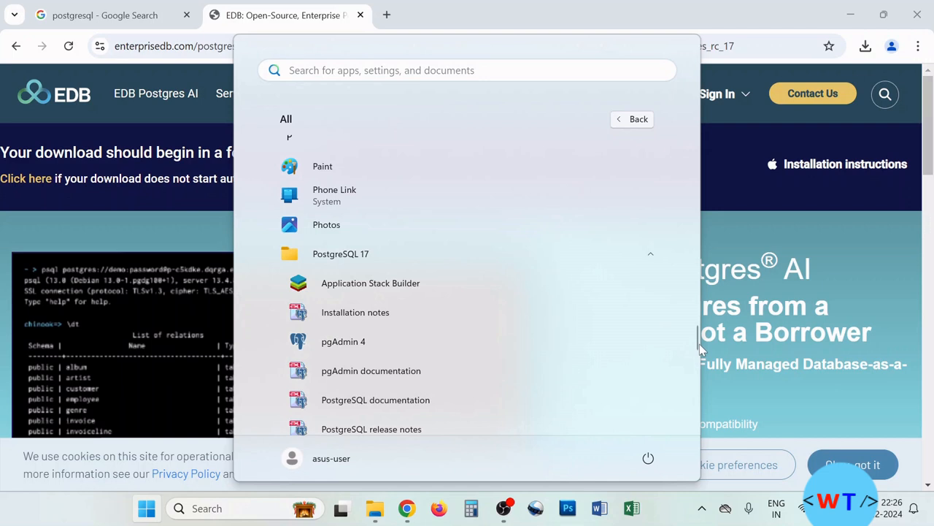
scroll(641, 340, "down", 1)
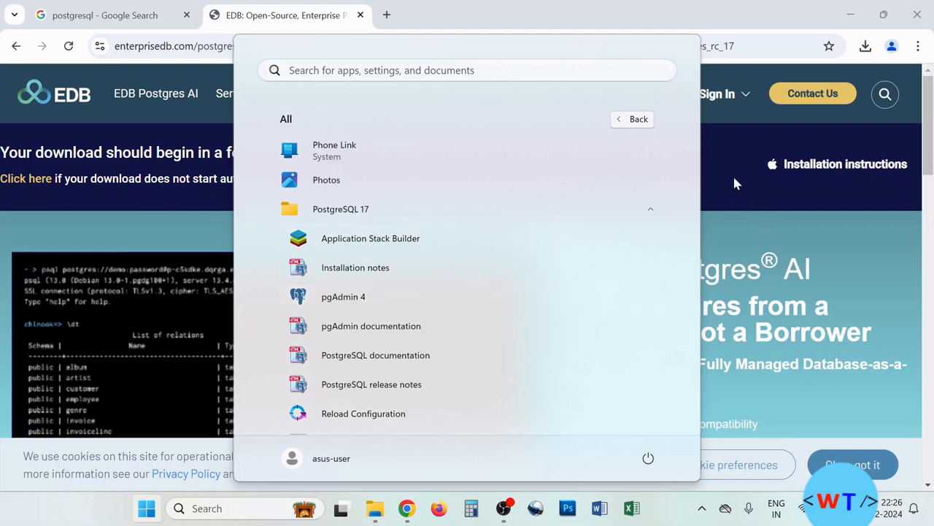
left_click(353, 299)
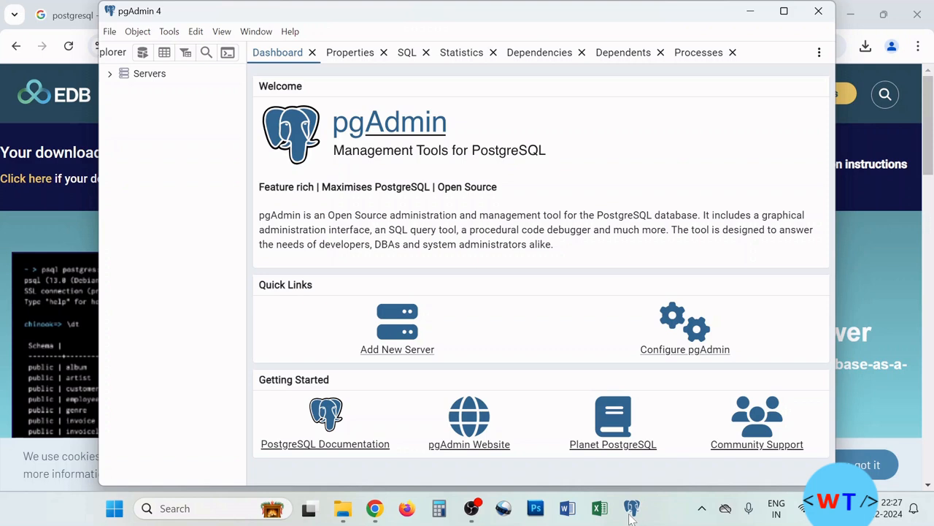
- Connect to the PostgreSQL 17 server with the superuser password and expand its Databases group
left_click(109, 76)
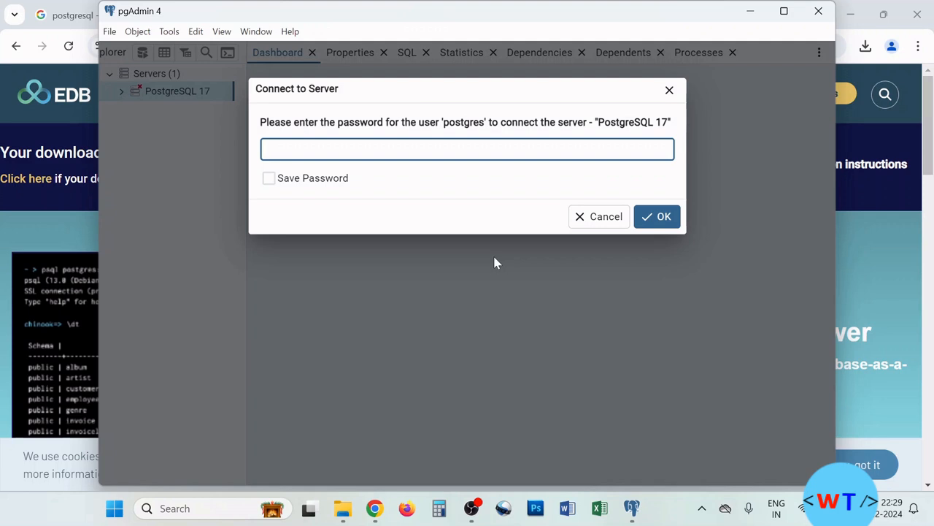
type("****")
left_click(662, 218)
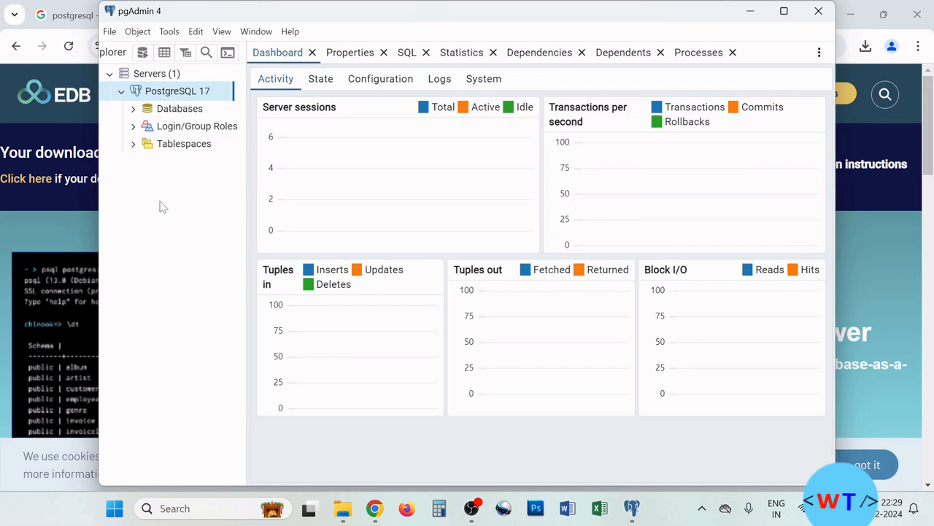
left_click(133, 110)
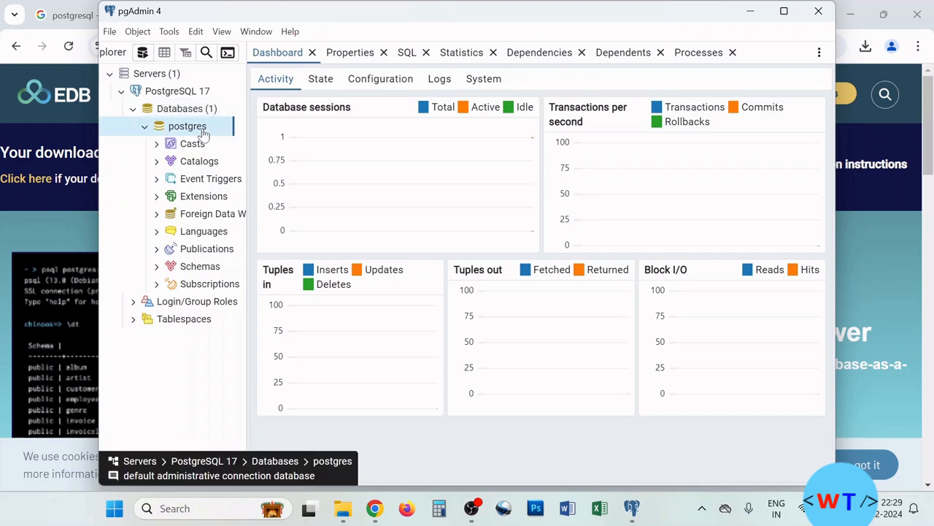
- Create and save a database named sampleDb under Databases, collapse its node, and minimize pgAdmin
left_click(146, 127)
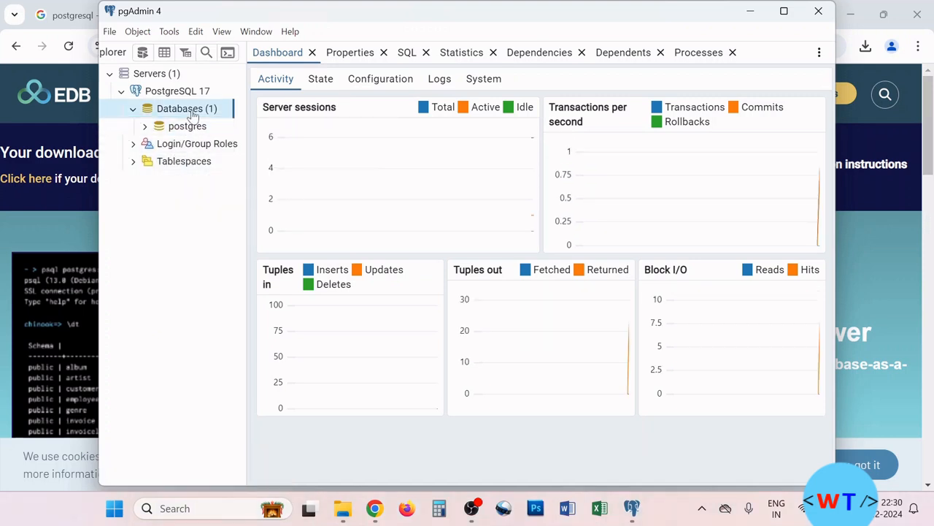
right_click(188, 114)
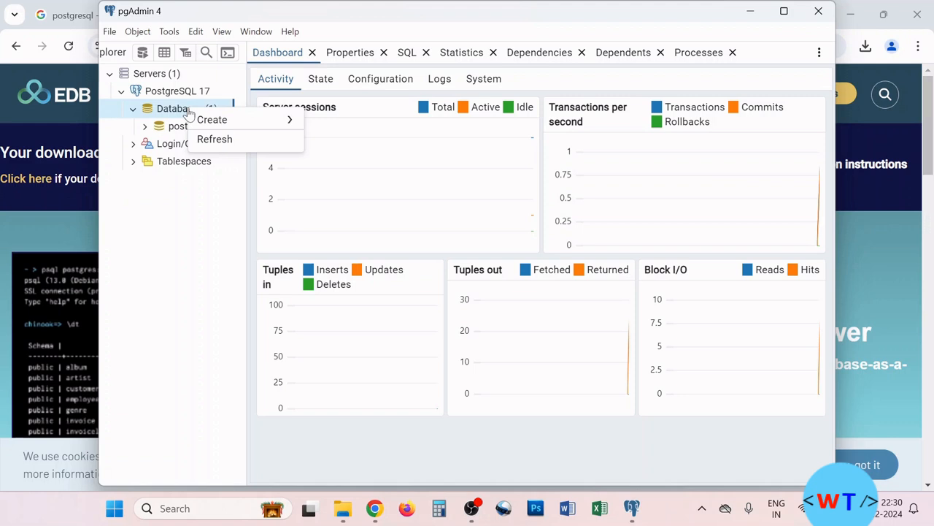
mouse_move(221, 122)
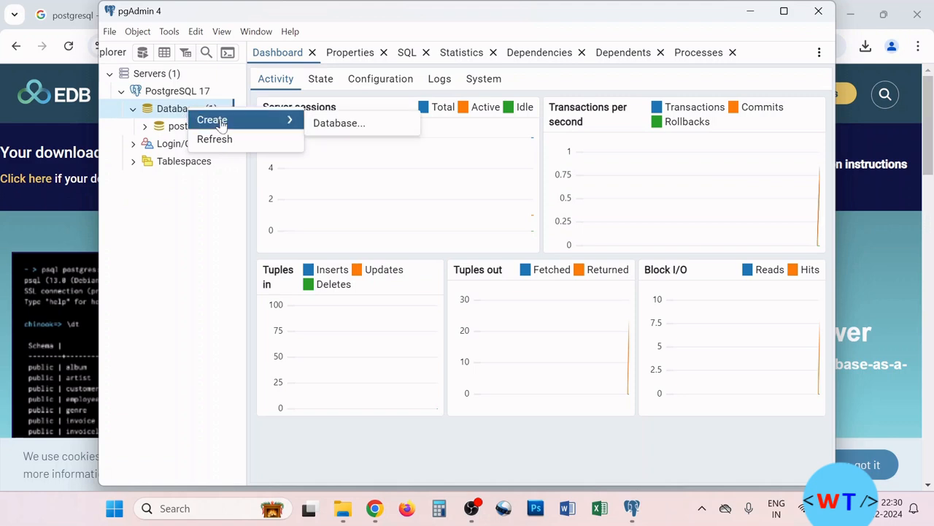
left_click(319, 124)
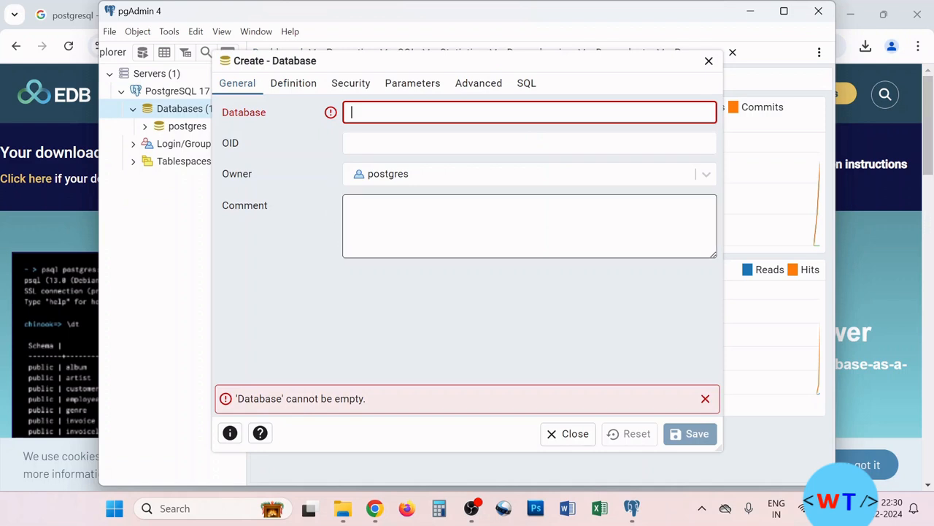
type("s")
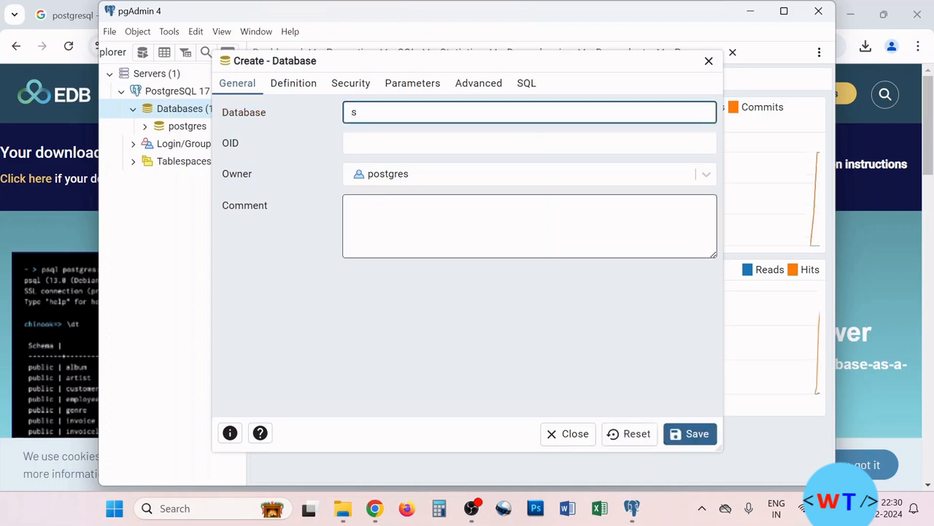
type("ampleDb")
left_click(695, 433)
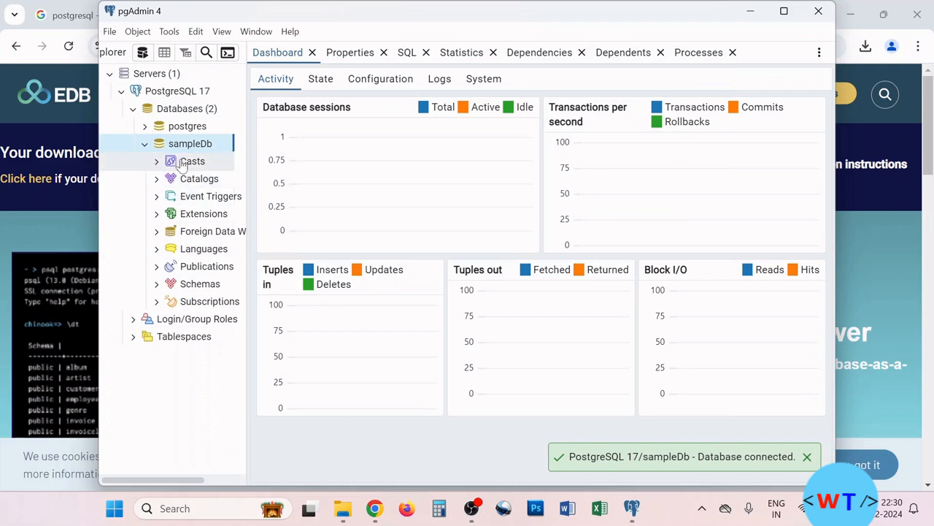
left_click(145, 144)
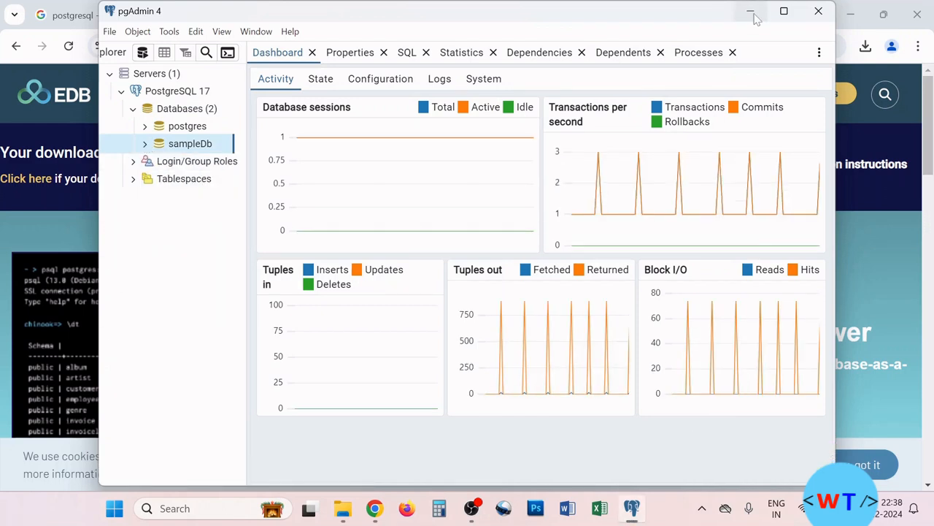
left_click(751, 12)
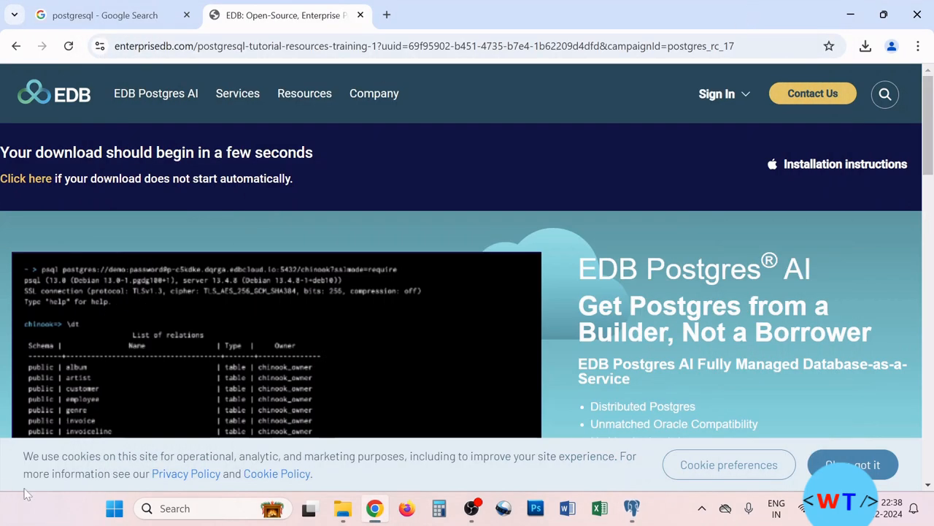
- Launch SQL Shell (psql) from the PostgreSQL 17 group in the Start menu's All apps list
left_click(114, 509)
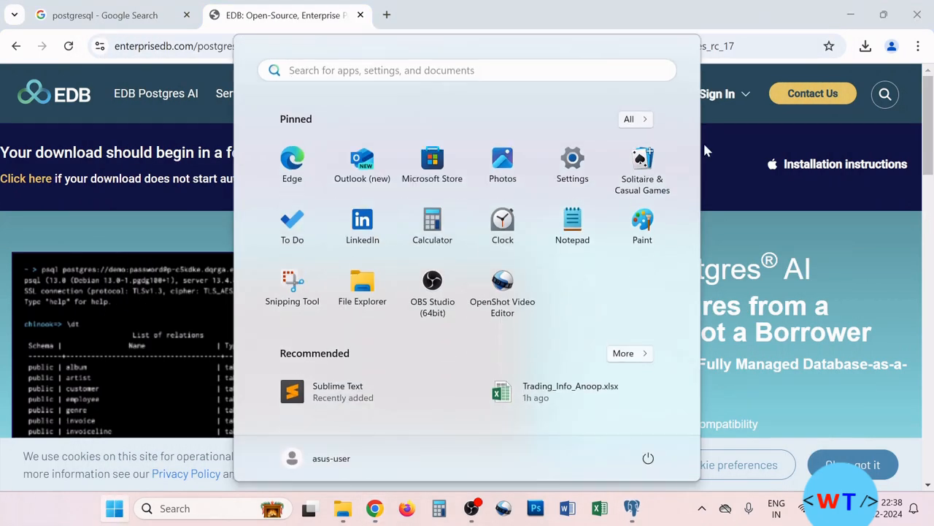
left_click(633, 119)
scroll(614, 253, "down", 1)
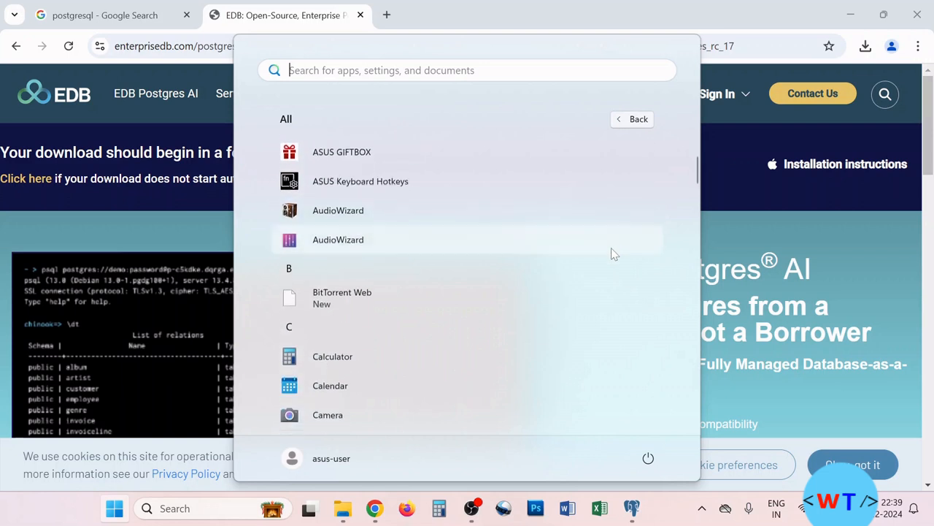
scroll(614, 254, "down", 10)
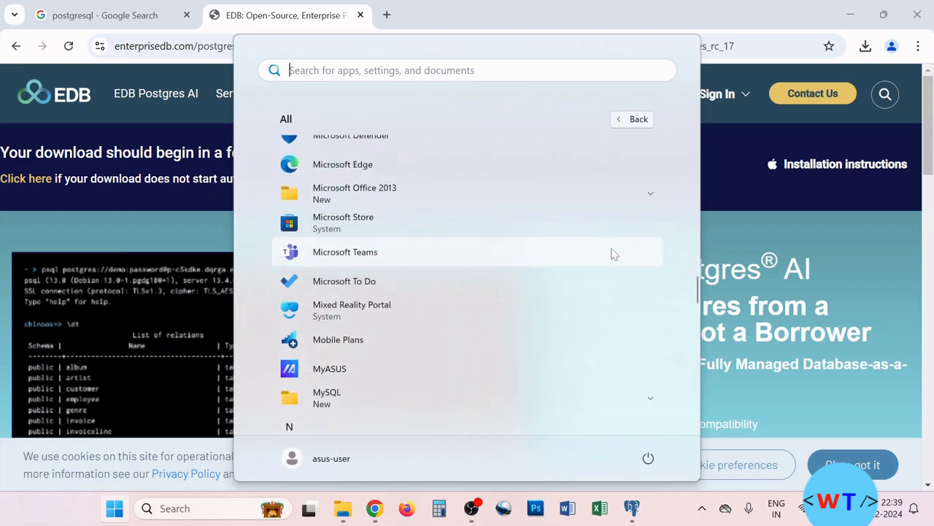
scroll(478, 321, "down", 4)
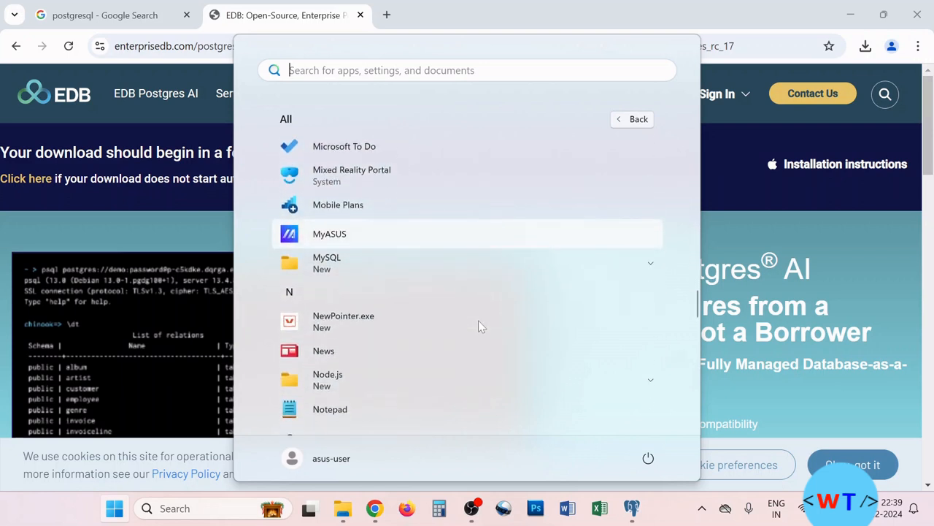
scroll(478, 328, "down", 4)
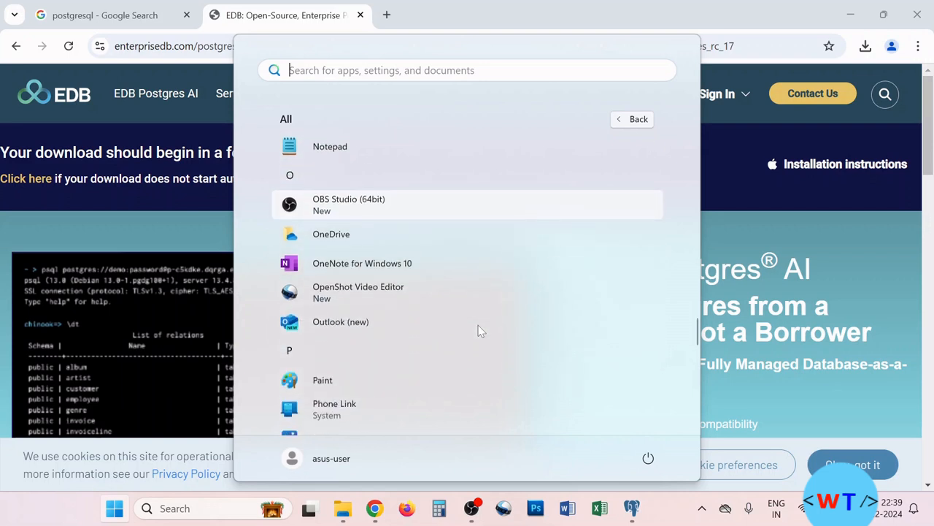
left_click(450, 326)
scroll(450, 324, "down", 3)
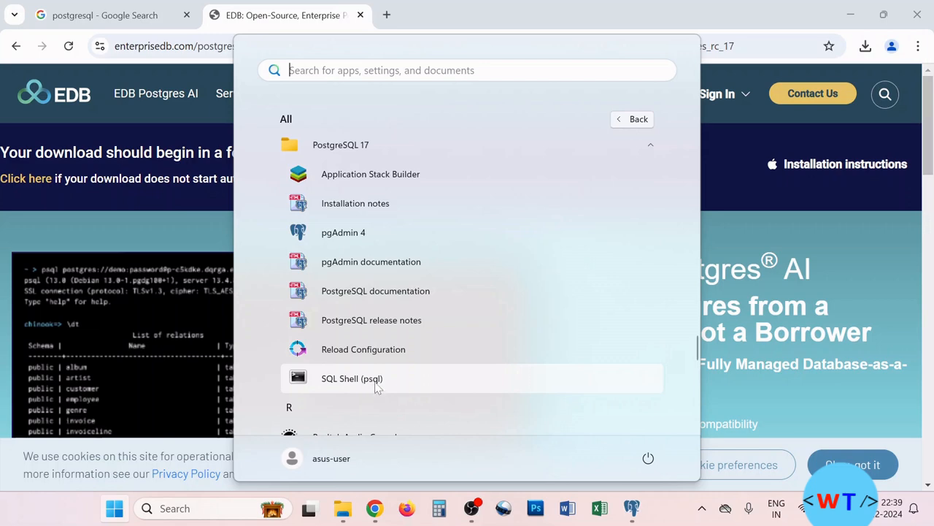
left_click(377, 387)
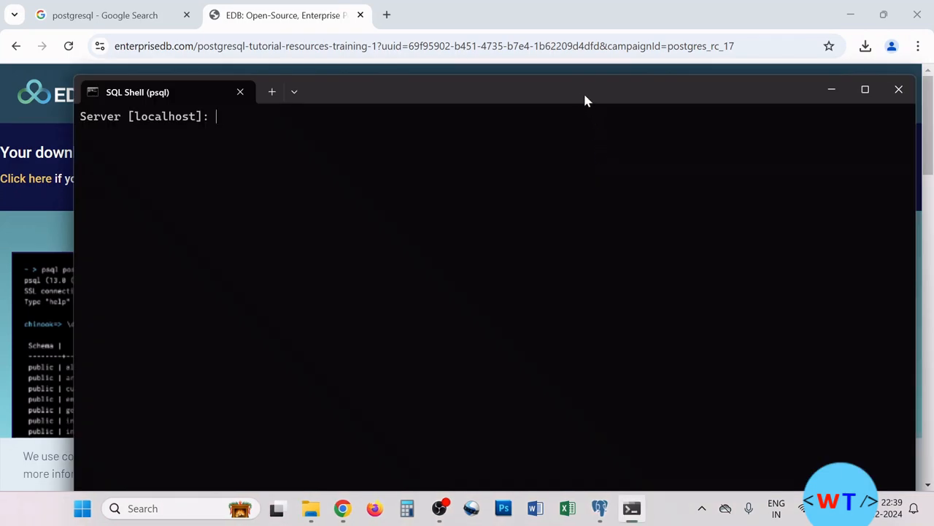
- Accept defaults localhost, database postgres, port 5432, user postgres, then enter the password
left_click_drag(585, 99, 563, 71)
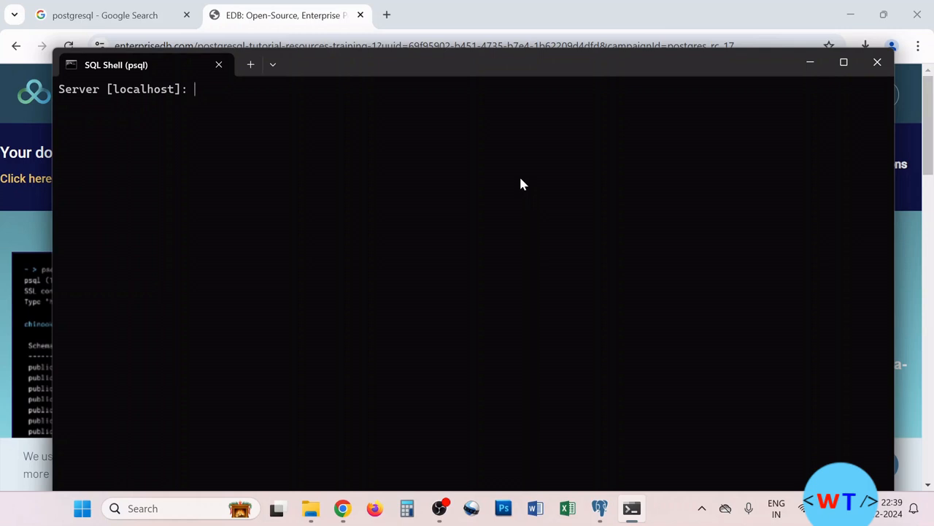
key("Return")
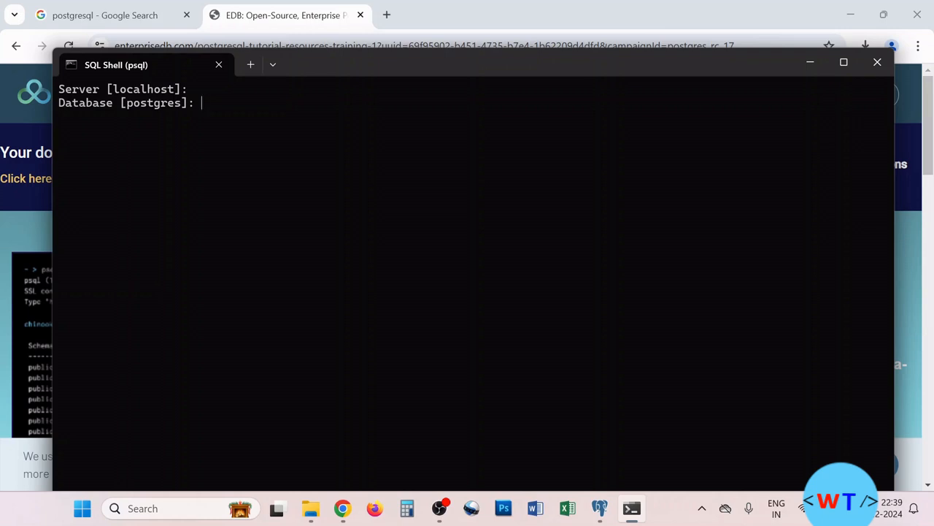
key("Return")
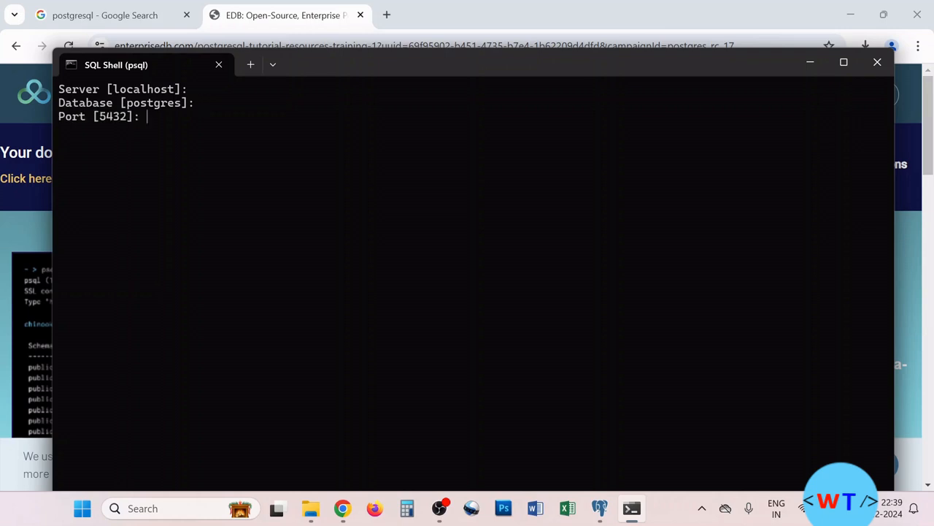
key("Return")
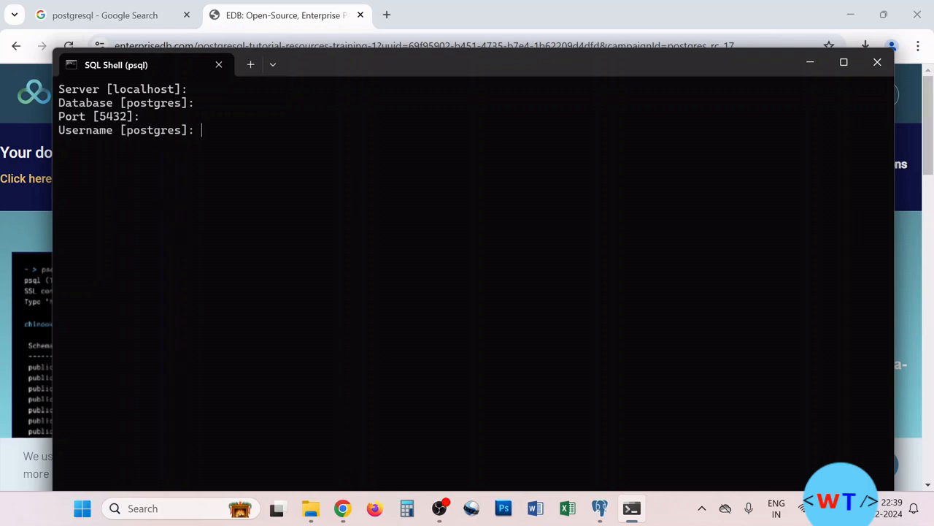
key("Return")
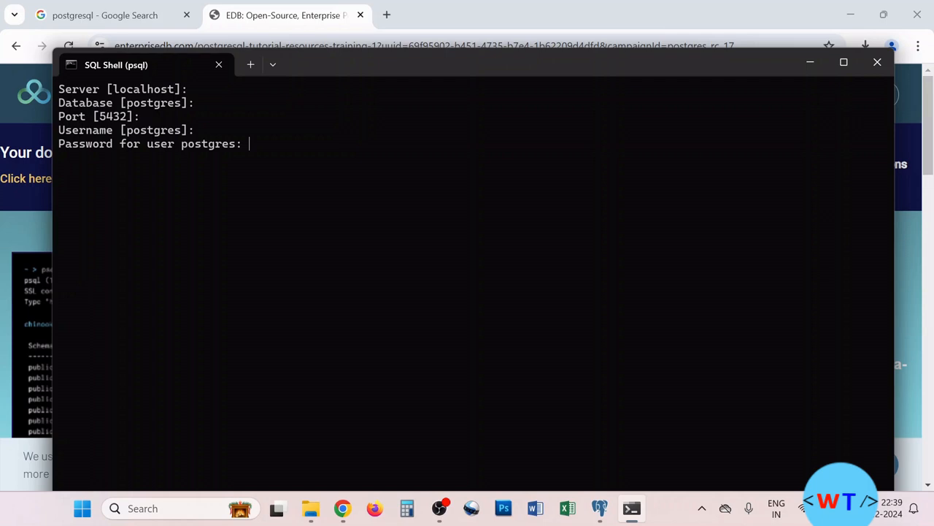
key("Return")
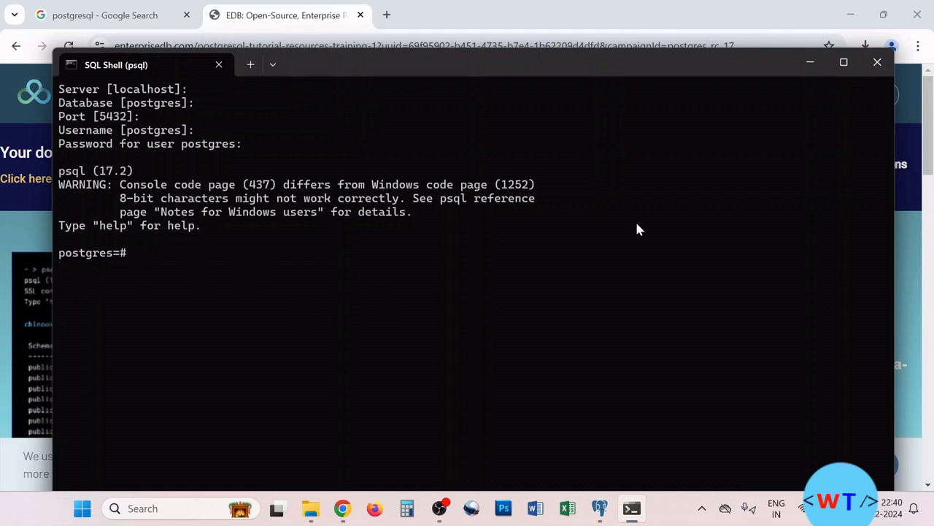
left_click_drag(645, 63, 634, 44)
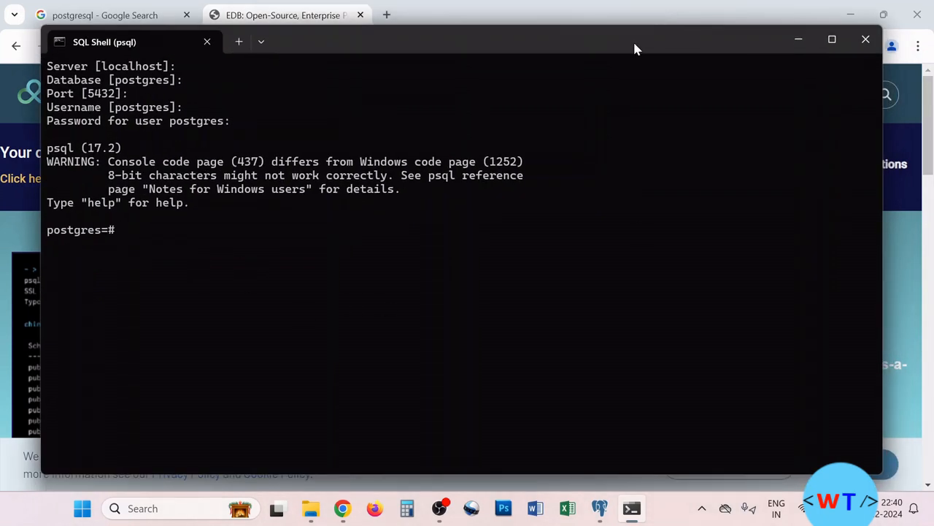